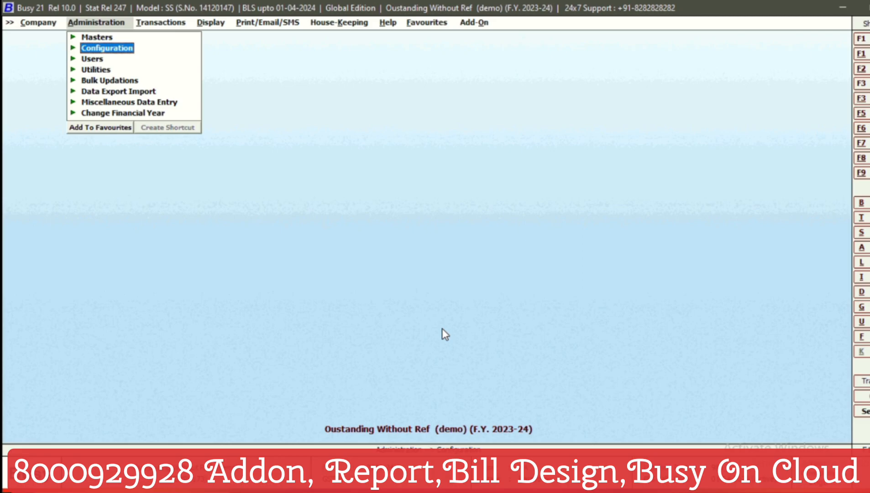
Open the Accounts section of the feature options, check the Bill-by-bill Details setting, and save the configuration
{"action": "key", "text": "Return"}
{"action": "key", "text": "Return"}
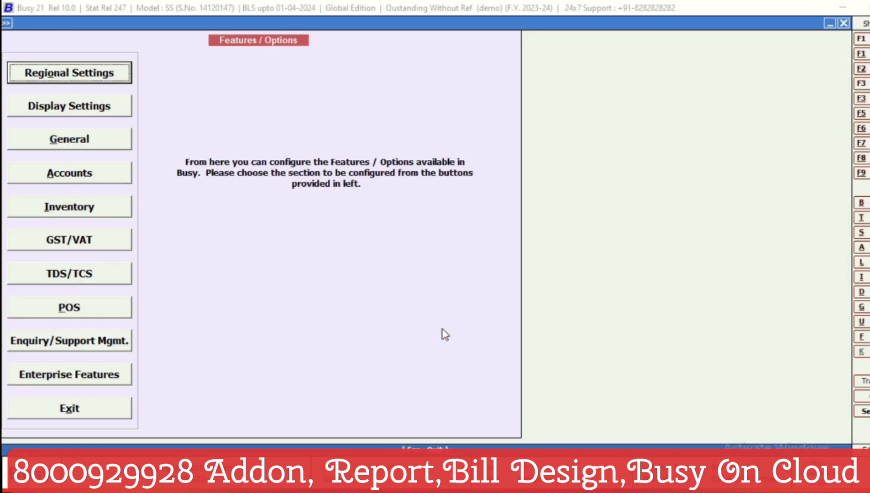
{"action": "key", "text": "Down"}
{"action": "key", "text": "Down"}
{"action": "key", "text": "Down"}
{"action": "key", "text": "Down"}
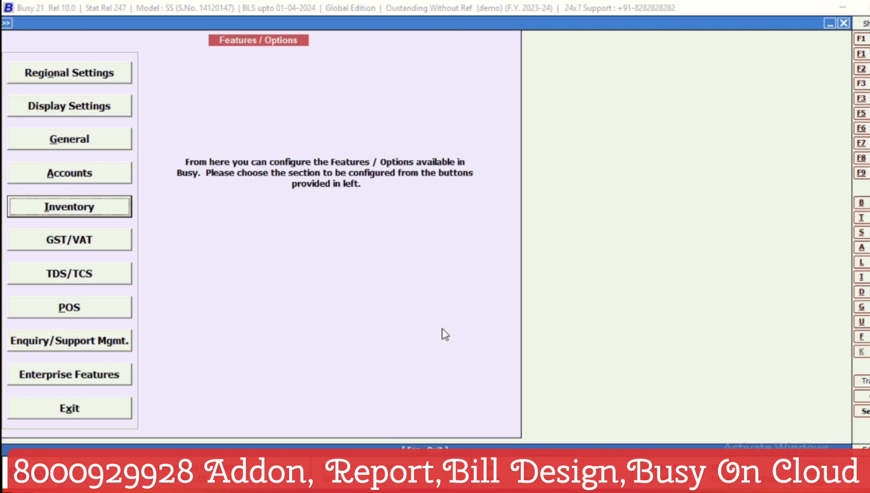
{"action": "left_click", "coordinate": [76, 173]}
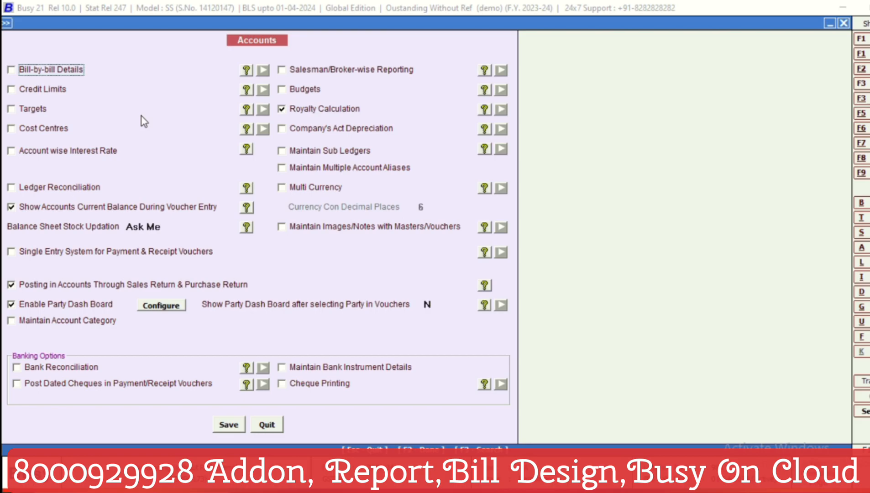
{"action": "left_click", "coordinate": [233, 426]}
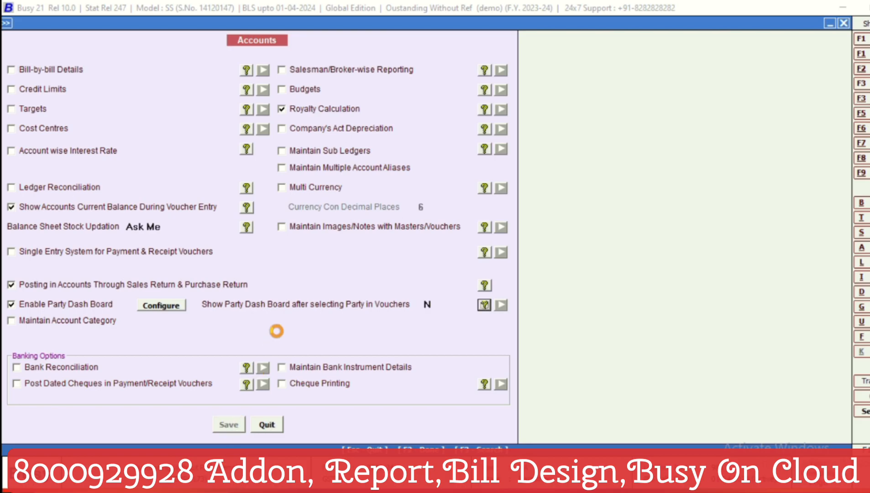
{"action": "key", "text": "Escape"}
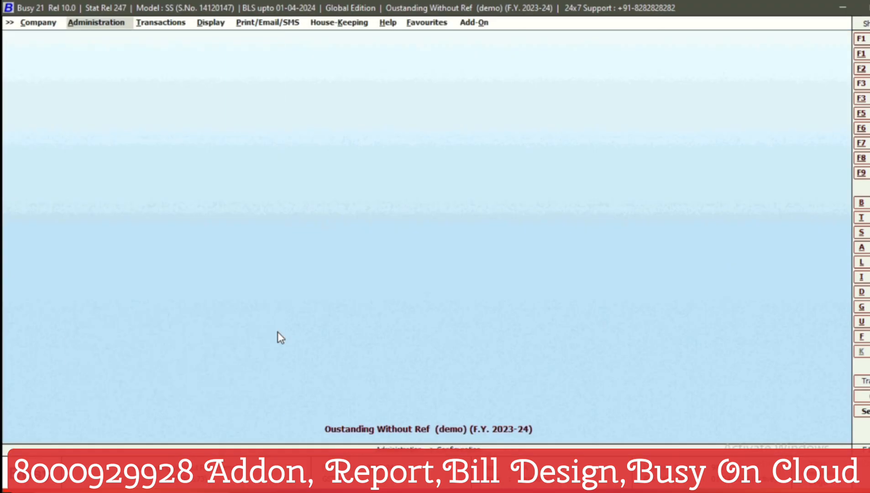
Open the sales voucher 3/2023-24 dated 03-04-2023 for modification
{"action": "key", "text": "Right"}
{"action": "key", "text": "Down"}
{"action": "key", "text": "Up"}
{"action": "key", "text": "Return"}
{"action": "key", "text": "Down"}
{"action": "key", "text": "Return"}
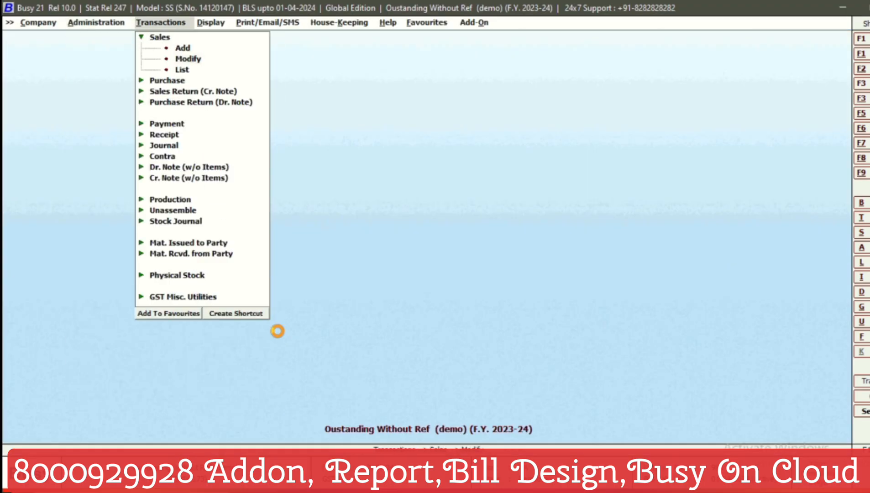
{"action": "key", "text": "Return"}
{"action": "key", "text": "Return"}
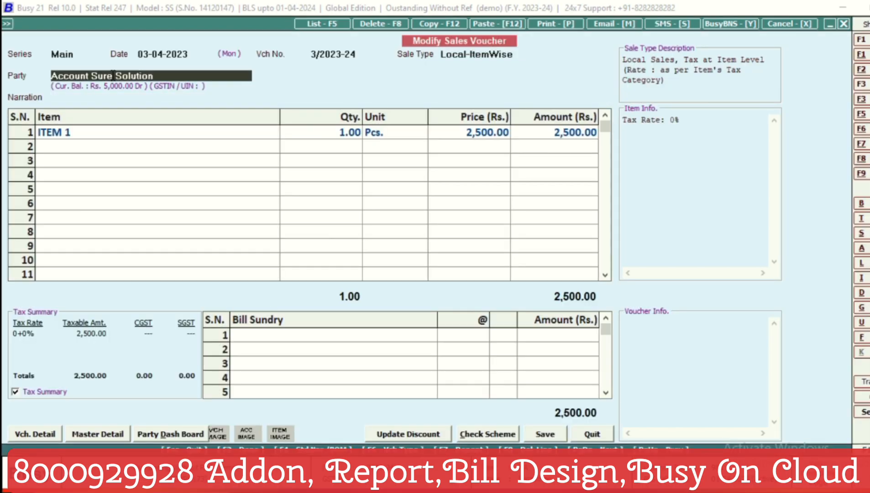
Examine the account master of the voucher's party, Account Sure Solution, and close it together with the voucher
{"action": "key", "text": "alt+m"}
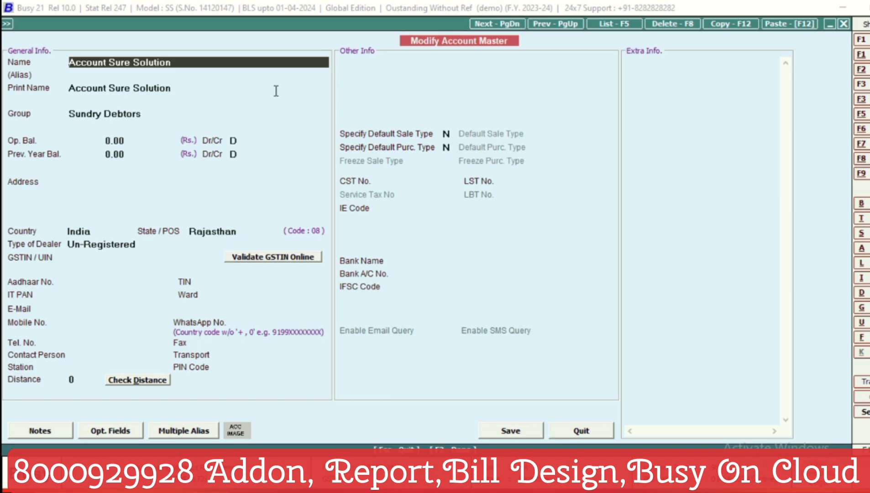
{"action": "left_click_drag", "start_coordinate": [181, 60], "coordinate": [49, 67]}
{"action": "left_click", "coordinate": [219, 161]}
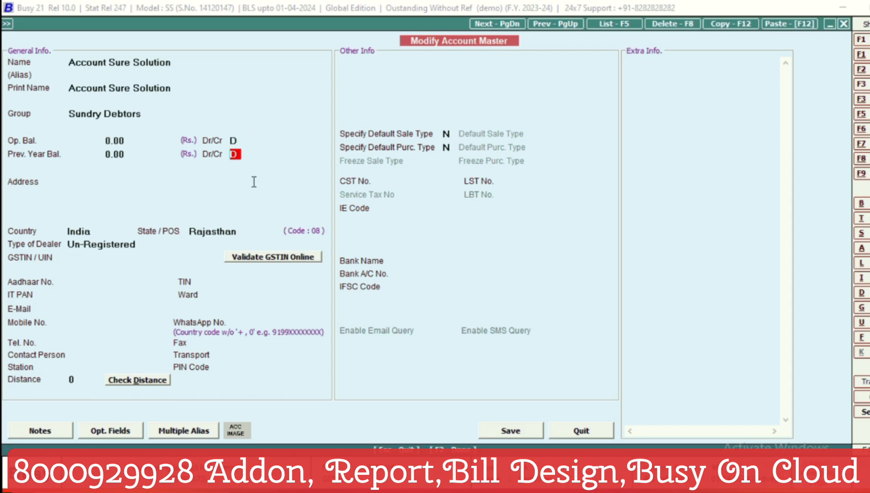
{"action": "key", "text": "F2"}
{"action": "key", "text": "F2"}
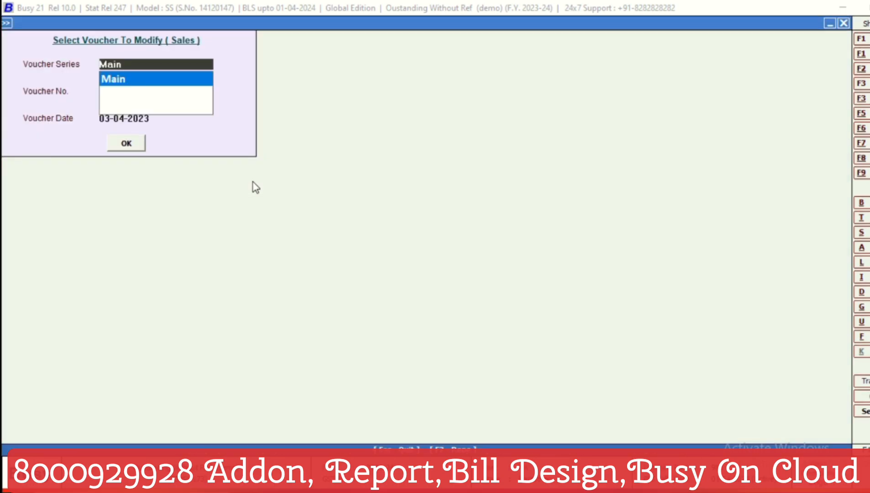
{"action": "key", "text": "Escape"}
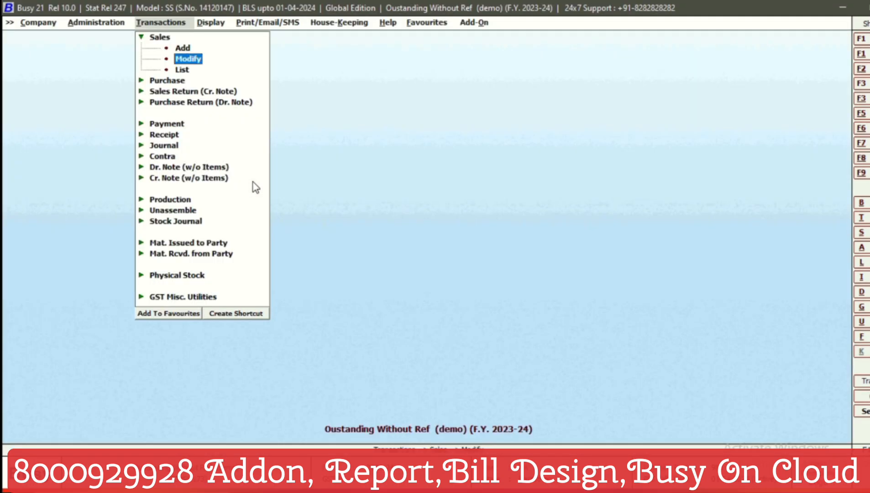
Display the list of sales vouchers for all series from 1-4-2023 to 3-4-2023
{"action": "key", "text": "Down"}
{"action": "key", "text": "Return"}
{"action": "key", "text": "Return"}
{"action": "key", "text": "Return"}
{"action": "key", "text": "Return"}
{"action": "left_click", "coordinate": [255, 185]}
{"action": "key", "text": "F2"}
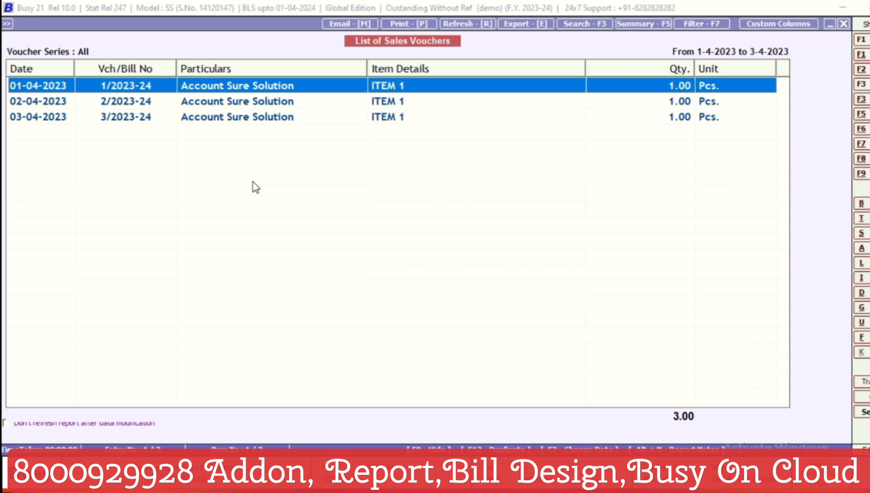
Start a new sales voucher dated 04-04-2023 for the party Account Sure Solution
{"action": "key", "text": "Escape"}
{"action": "type", "text": "4.04"}
{"action": "key", "text": "Return"}
{"action": "key", "text": "Return"}
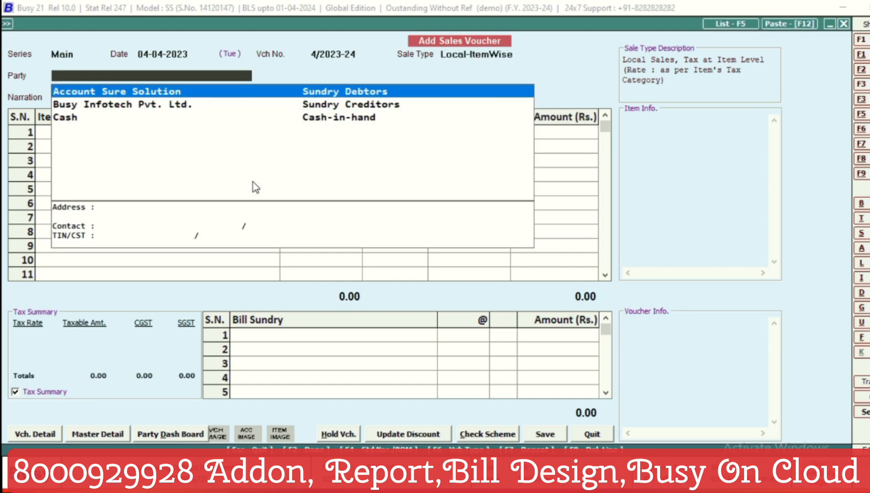
{"action": "key", "text": "Return"}
Enter 10 Pcs. of ITEM 1 at 1,800.00 each and save the sales voucher without printing the invoice
{"action": "key", "text": "Return"}
{"action": "type", "text": "10"}
{"action": "key", "text": "Return"}
{"action": "key", "text": "Return"}
{"action": "key", "text": "Return"}
{"action": "key", "text": "Return"}
{"action": "key", "text": "Return"}
{"action": "key", "text": "Return"}
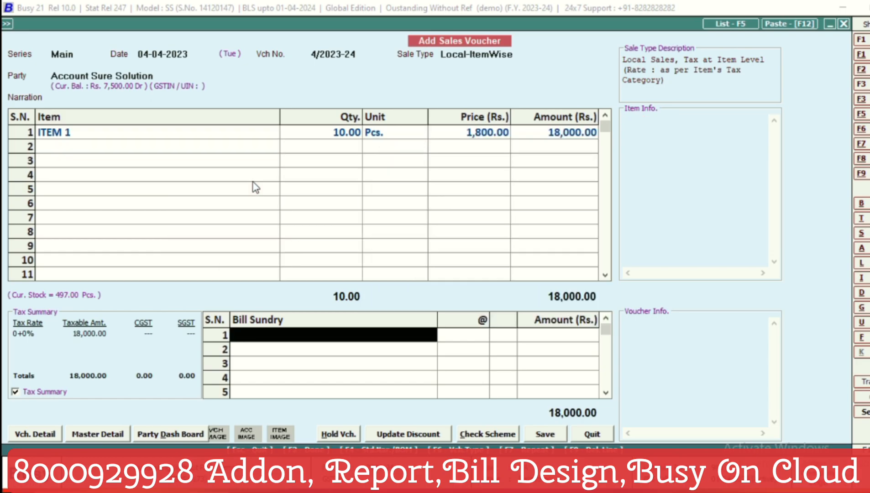
{"action": "key", "text": "Return"}
{"action": "key", "text": "Return"}
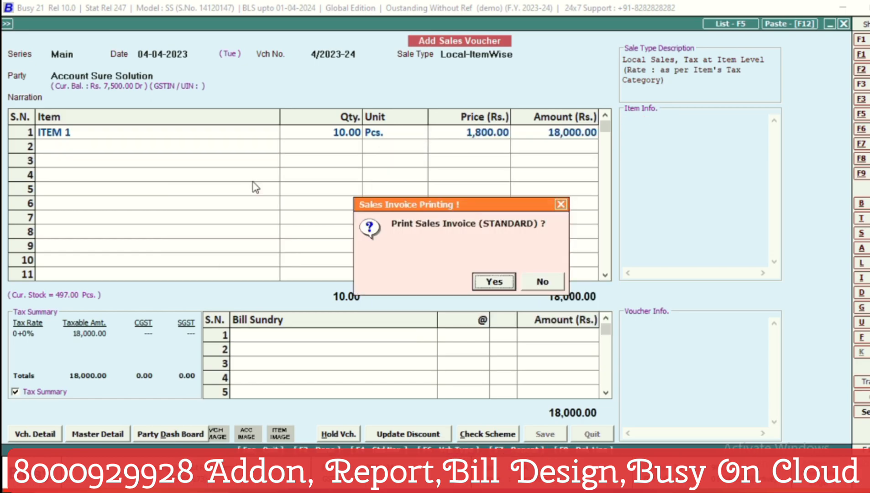
{"action": "key", "text": "n"}
Set the sales voucher list's period from 1-4-2023 to 31-3-2024
{"action": "key", "text": "F5"}
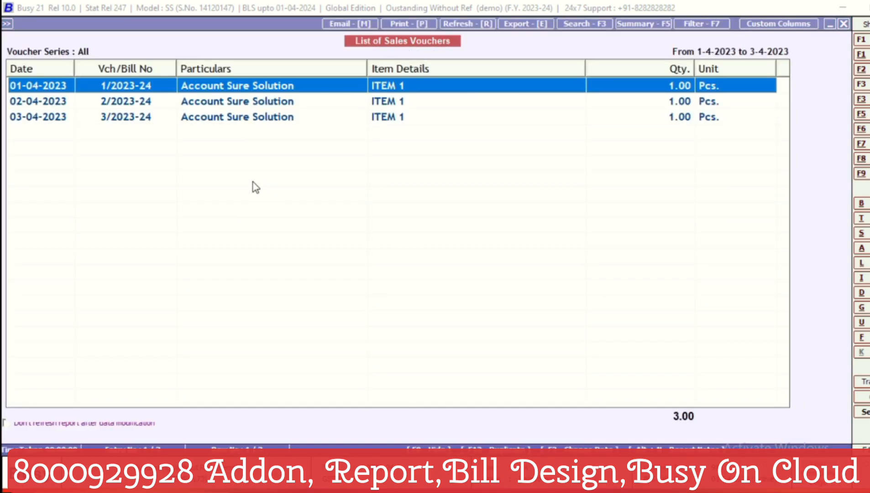
{"action": "key", "text": "F2"}
{"action": "type", "text": "1-4"}
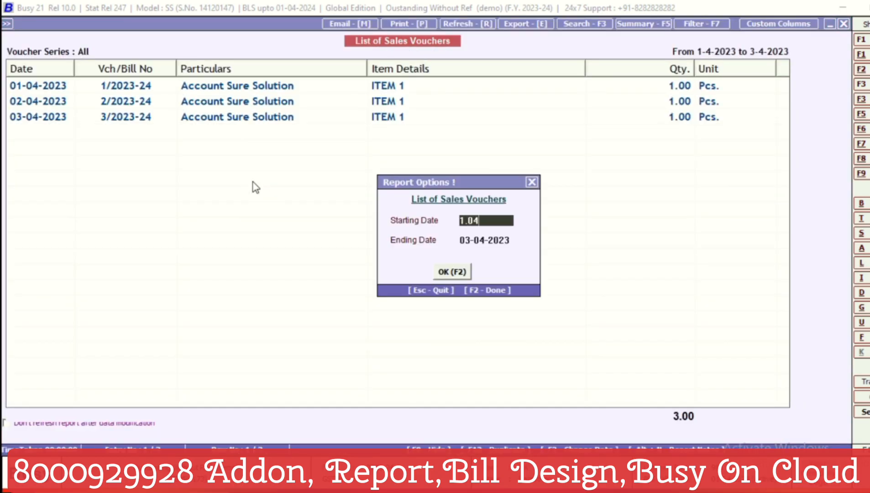
{"action": "key", "text": "Return"}
{"action": "type", "text": "31-3"}
{"action": "key", "text": "Return"}
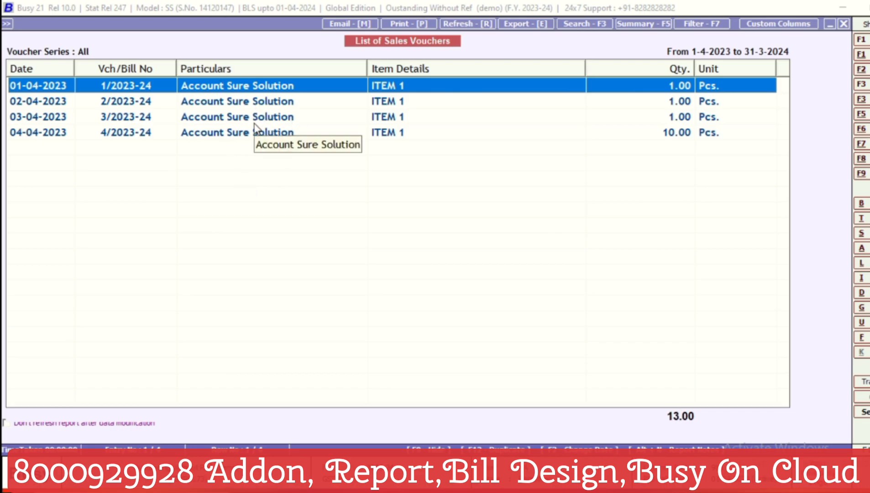
Open sales voucher 1/2023-24 from the list to examine its details, and quit it without saving
{"action": "key", "text": "Return"}
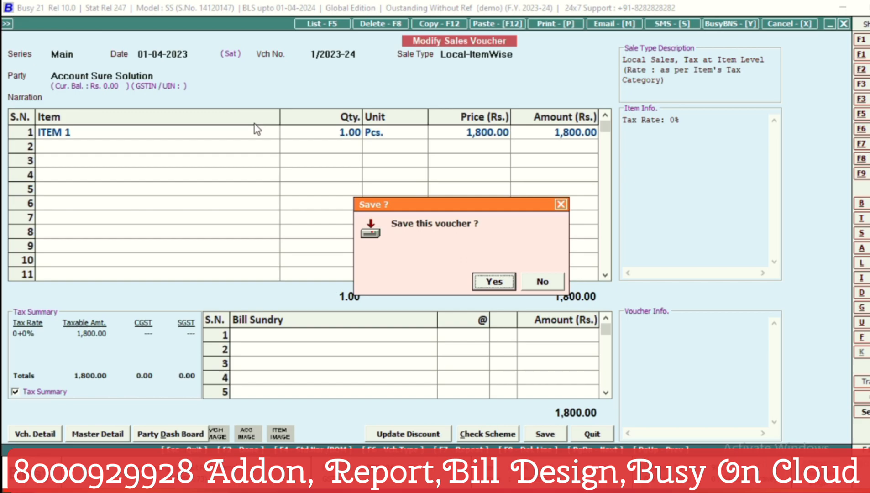
{"action": "key", "text": "Escape"}
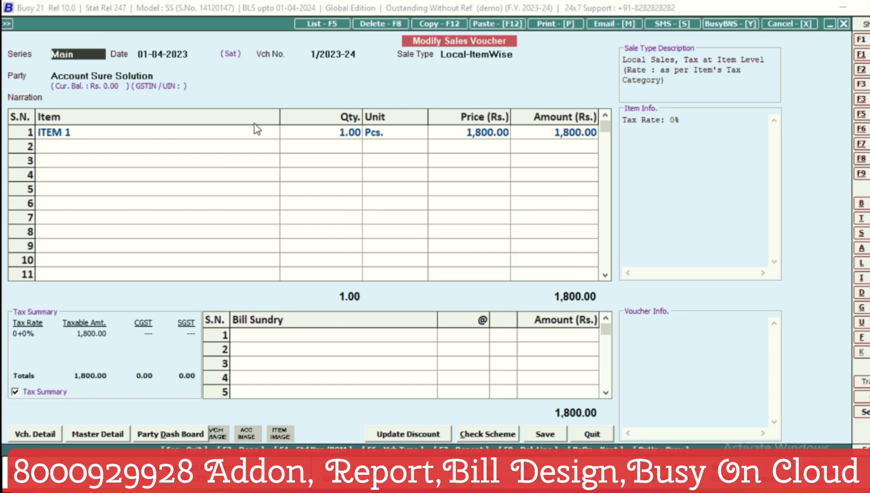
{"action": "key", "text": "Escape"}
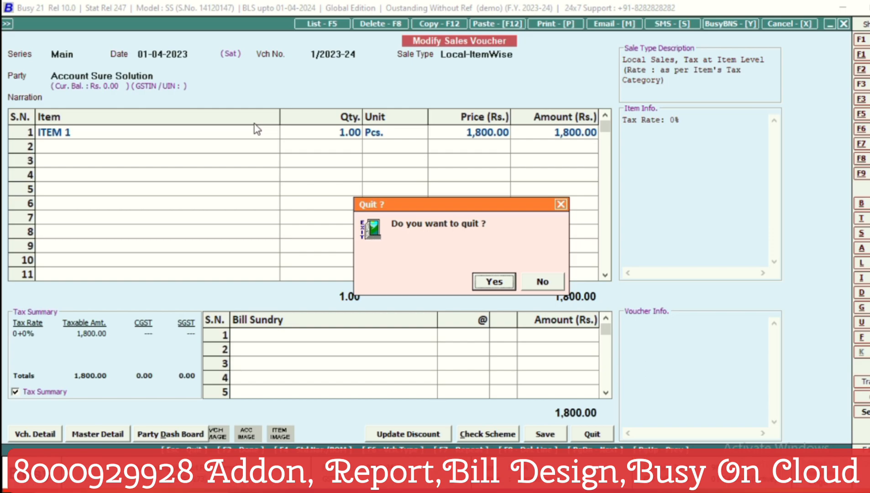
{"action": "key", "text": "Return"}
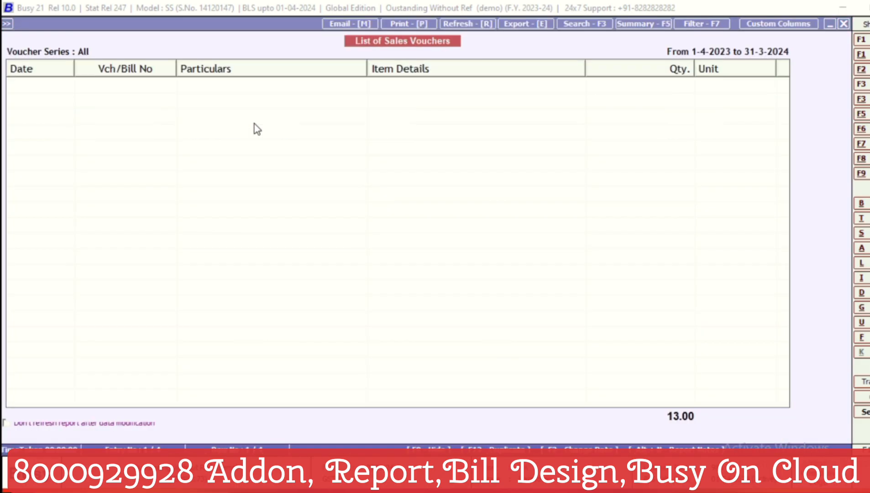
{"action": "key", "text": "Escape"}
{"action": "key", "text": "Escape"}
{"action": "key", "text": "Escape"}
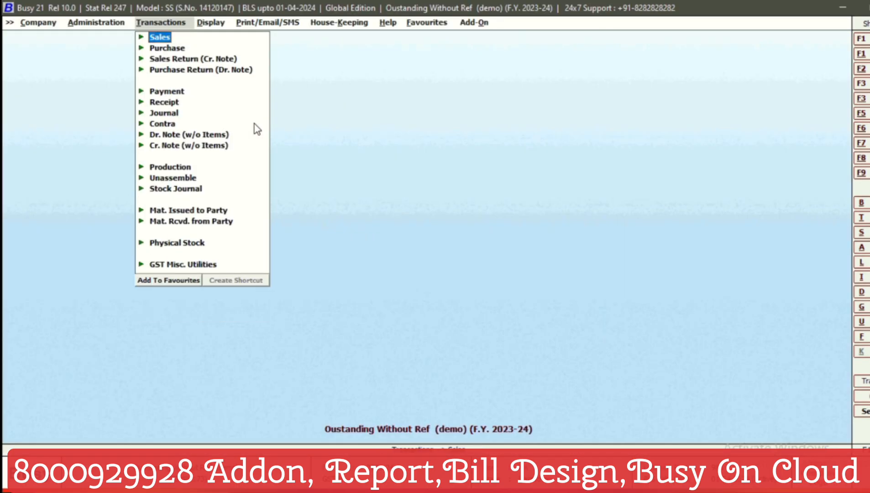
Open the Bills Receivable (FIFO Basis) report from Outstanding Analysis for one party
{"action": "key", "text": "Right"}
{"action": "key", "text": "Left"}
{"action": "key", "text": "Right"}
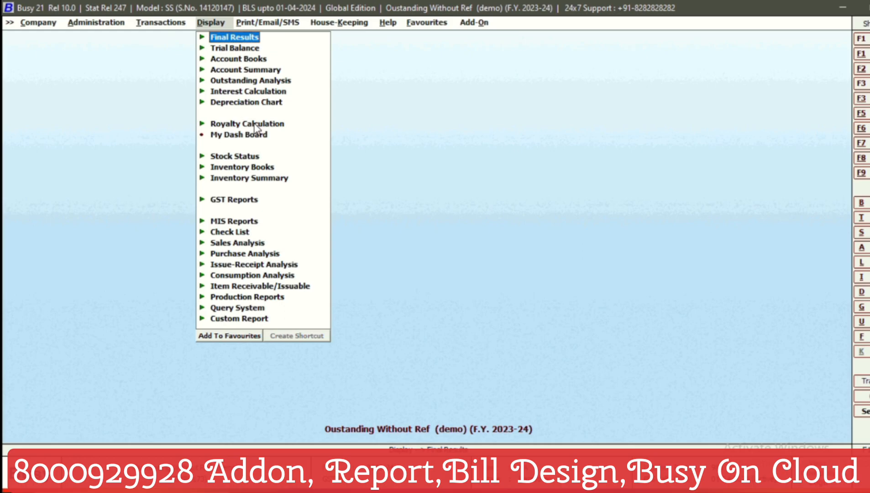
{"action": "key", "text": "Down"}
{"action": "key", "text": "Down"}
{"action": "key", "text": "Down"}
{"action": "key", "text": "Down"}
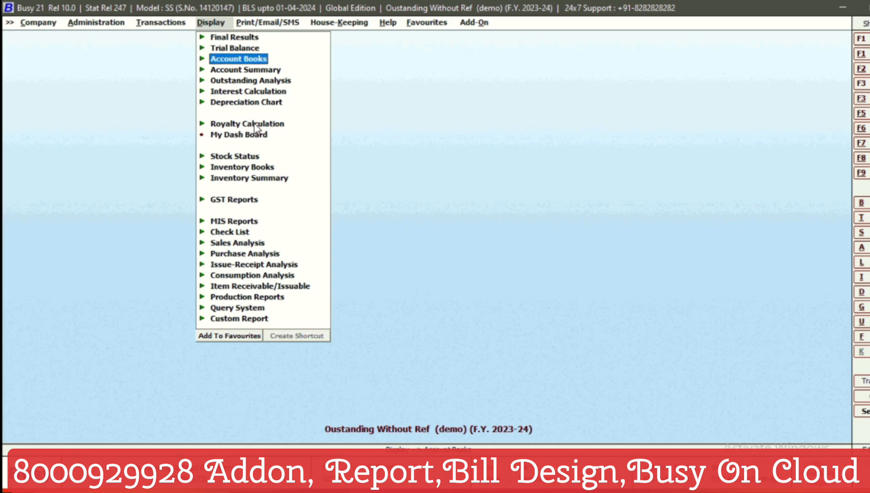
{"action": "key", "text": "Return"}
{"action": "key", "text": "Down"}
{"action": "key", "text": "Down"}
{"action": "key", "text": "Up"}
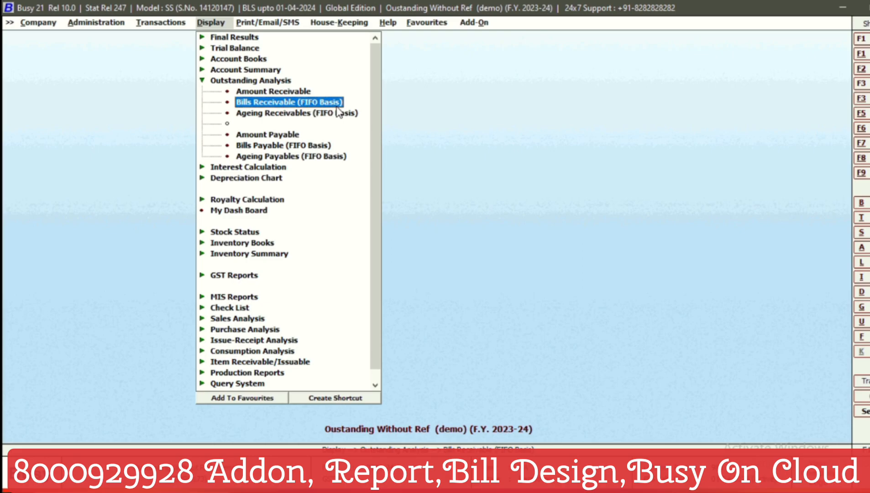
{"action": "key", "text": "Return"}
{"action": "key", "text": "Down"}
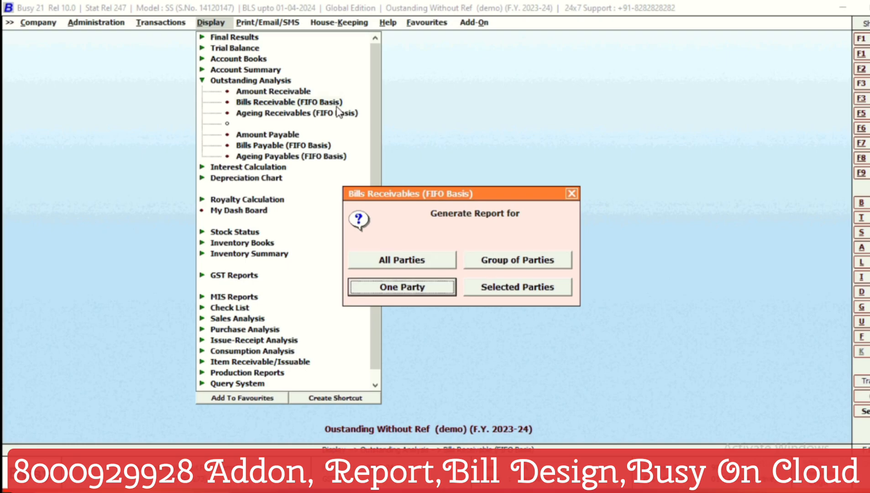
{"action": "key", "text": "Return"}
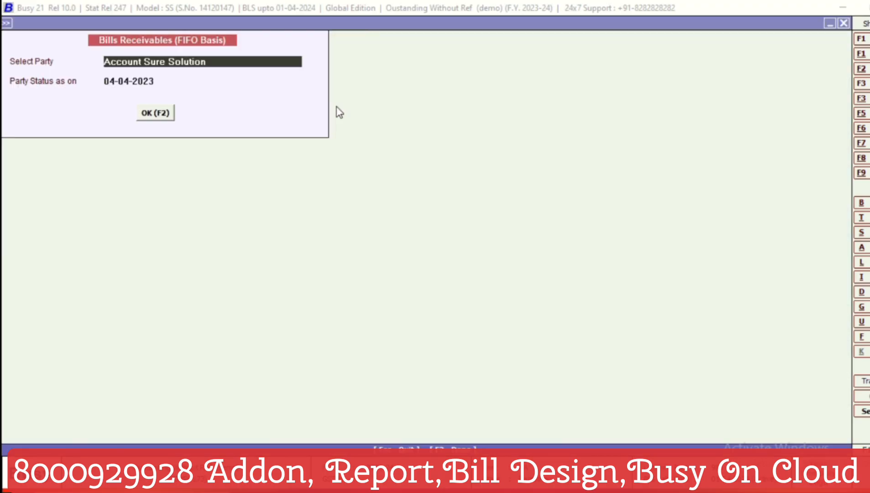
Generate the report for Account Sure Solution with party status as on 20-02-2024, and narrow the Bill No. column
{"action": "key", "text": "Return"}
{"action": "type", "text": "31.03"}
{"action": "key", "text": "BackSpace"}
{"action": "key", "text": "BackSpace"}
{"action": "key", "text": "BackSpace"}
{"action": "key", "text": "BackSpace"}
{"action": "key", "text": "BackSpace"}
{"action": "type", "text": "20.02"}
{"action": "key", "text": "Return"}
{"action": "key", "text": "Return"}
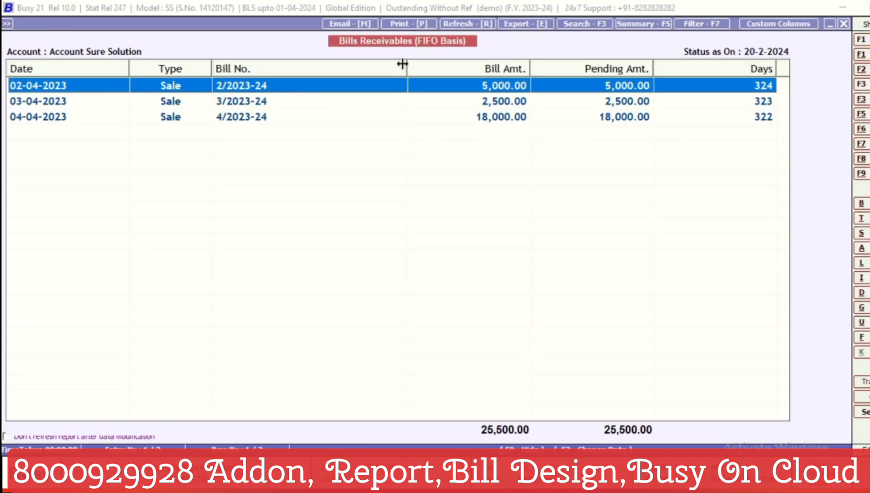
{"action": "left_click_drag", "start_coordinate": [406, 68], "coordinate": [311, 69]}
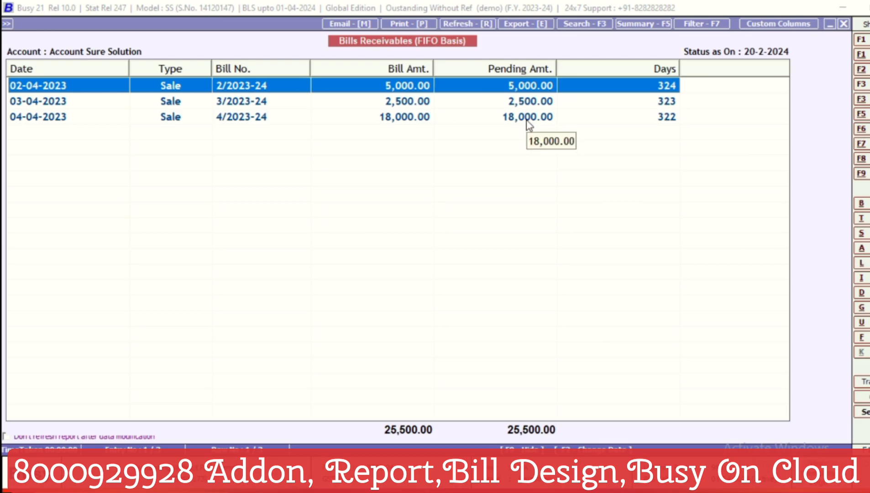
Display the Account Ledger of Account Sure Solution from 01-04-2023 to 04-04-2023
{"action": "key", "text": "Escape"}
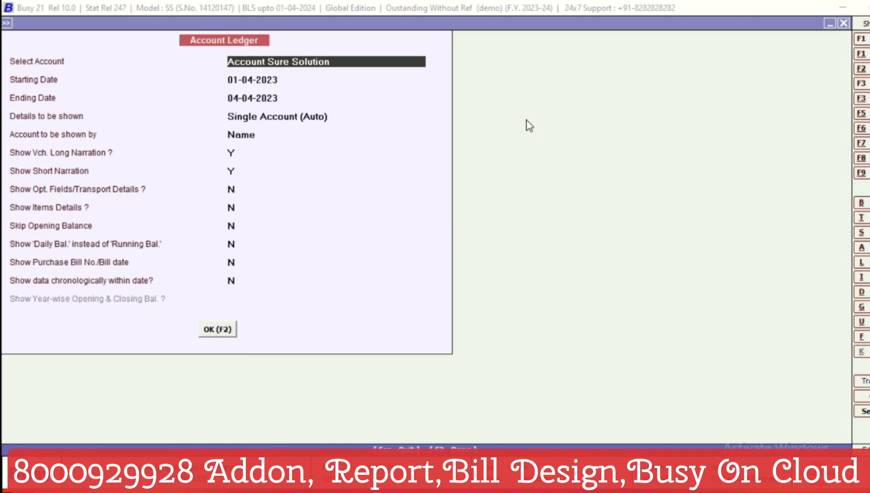
{"action": "key", "text": "Escape"}
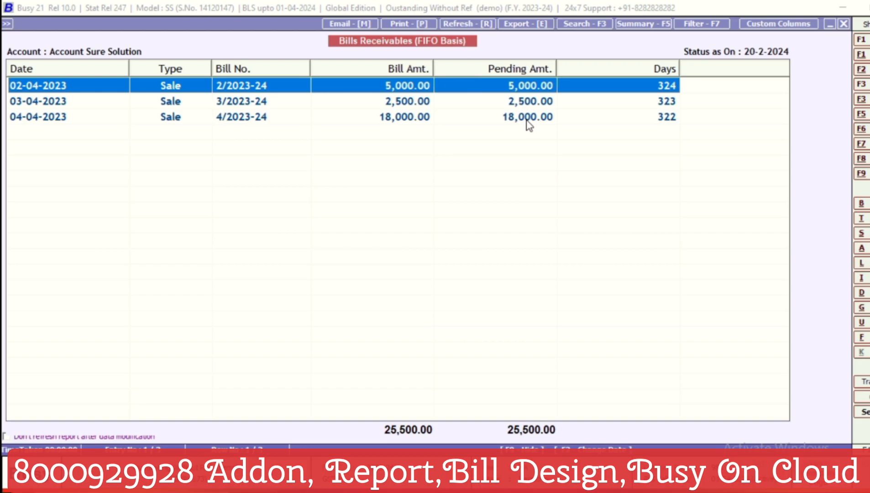
{"action": "left_click", "coordinate": [526, 118]}
{"action": "key", "text": "alt+l"}
{"action": "key", "text": "F2"}
Delete the 02-04-2023 cash journal voucher from the party's ledger and return to the Bills Receivables (FIFO Basis) report
{"action": "key", "text": "Down"}
{"action": "key", "text": "Down"}
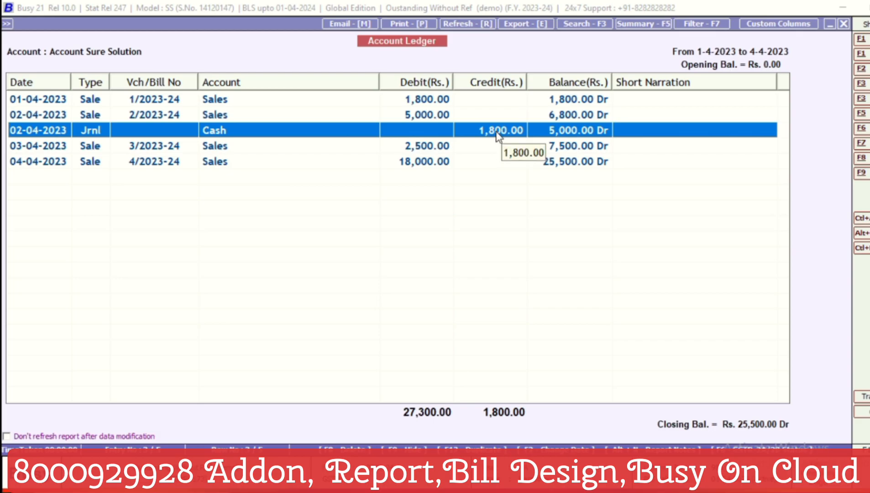
{"action": "key", "text": "Return"}
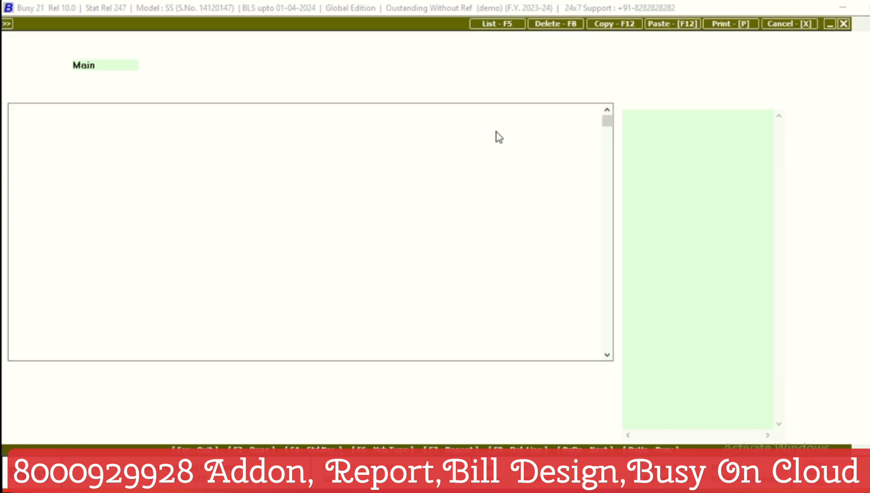
{"action": "key", "text": "F8"}
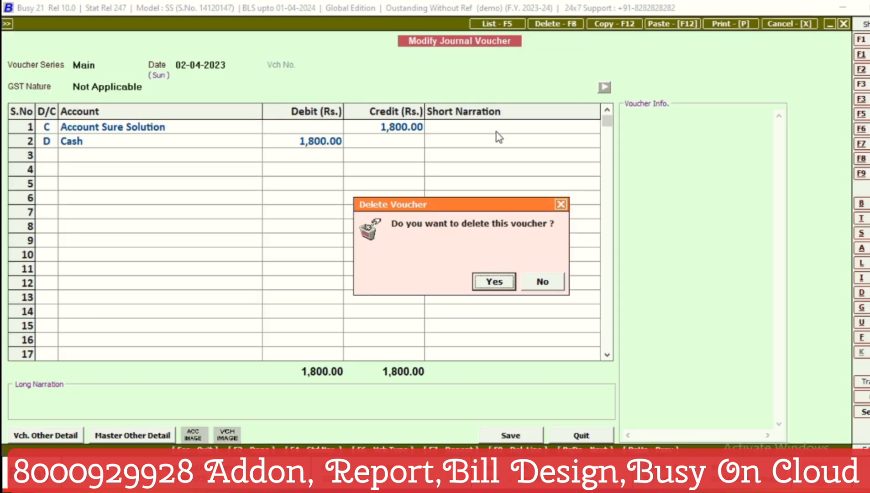
{"action": "key", "text": "Return"}
{"action": "key", "text": "Escape"}
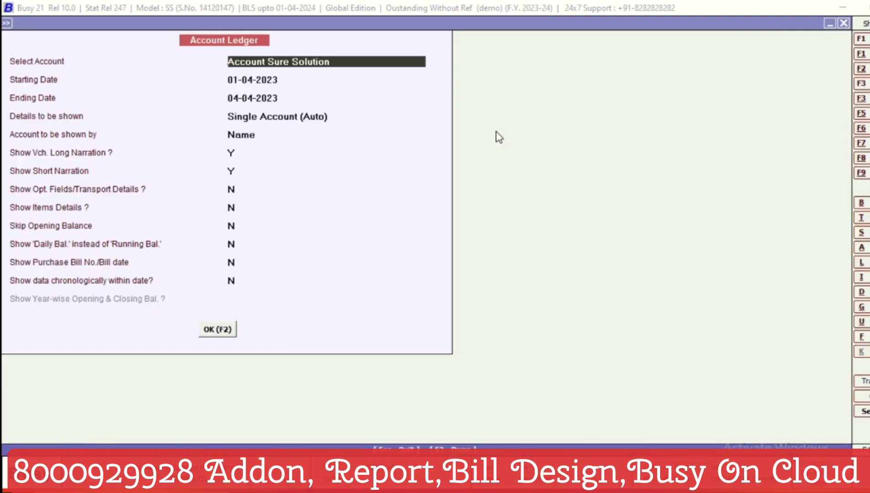
{"action": "key", "text": "Escape"}
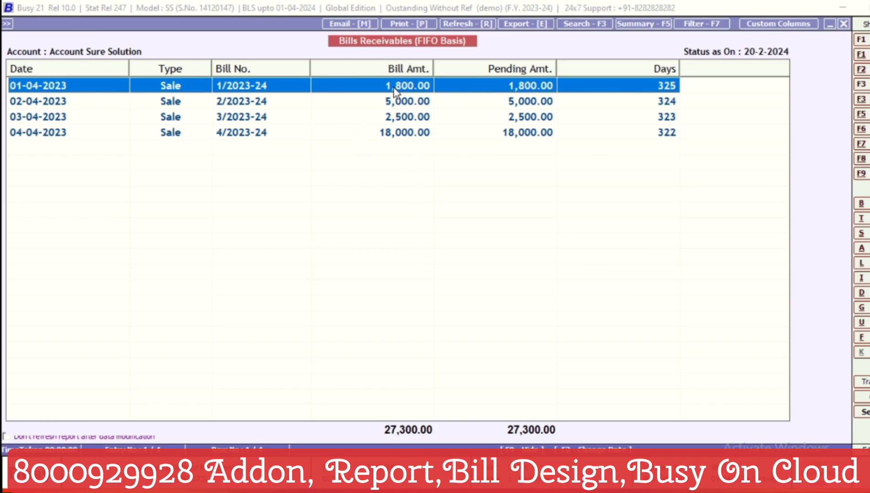
Start a new journal voucher dated 02-04-2023 from the bills receivable report
{"action": "left_click", "coordinate": [402, 102]}
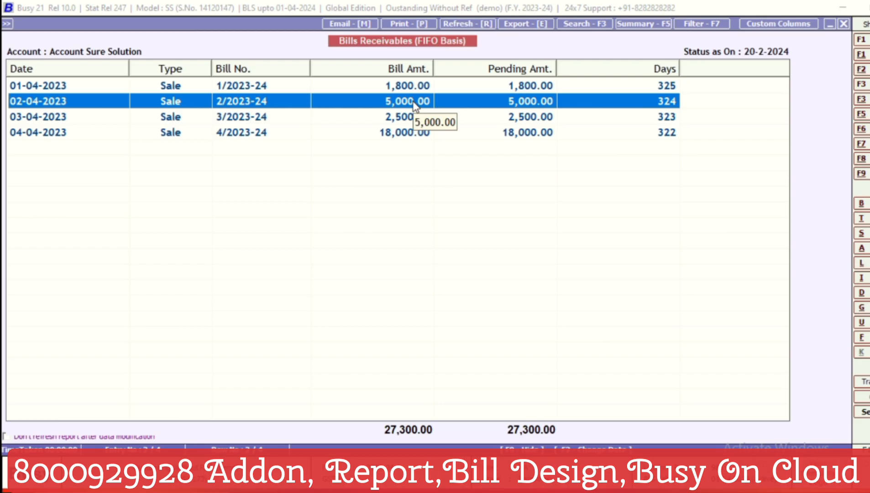
{"action": "key", "text": "alt+F7"}
{"action": "type", "text": "2-04-2023"}
{"action": "key", "text": "Return"}
{"action": "key", "text": "Return"}
{"action": "key", "text": "Return"}
{"action": "key", "text": "Escape"}
Credit Account Sure Solution with 6,800 on the first line of the journal voucher, leaving the short narration blank
{"action": "type", "text": "C"}
{"action": "key", "text": "Return"}
{"action": "type", "text": "acc"}
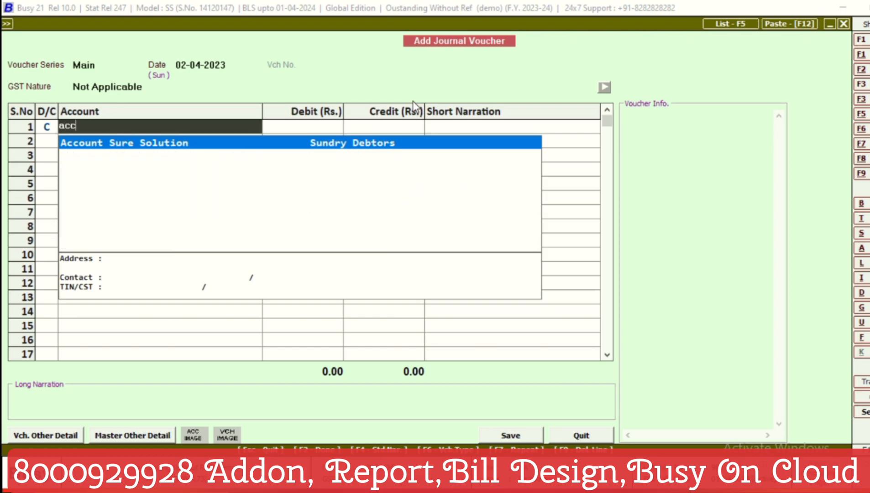
{"action": "key", "text": "Return"}
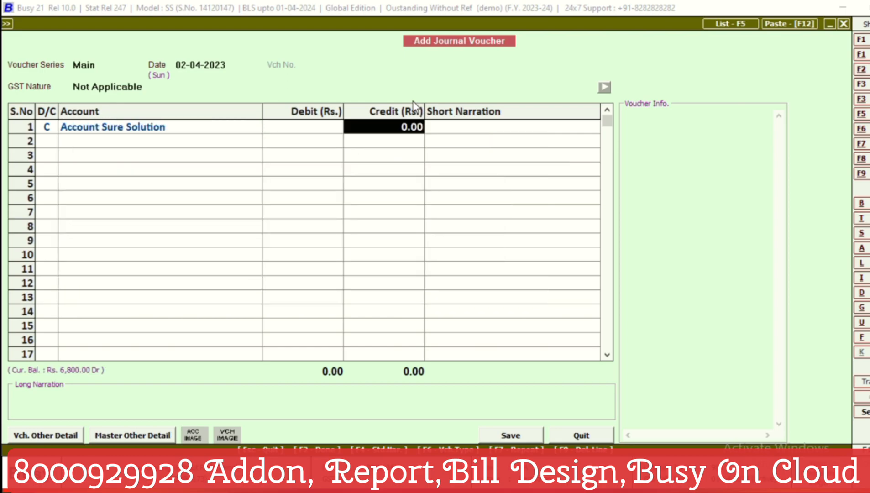
{"action": "type", "text": "6800"}
{"action": "key", "text": "Return"}
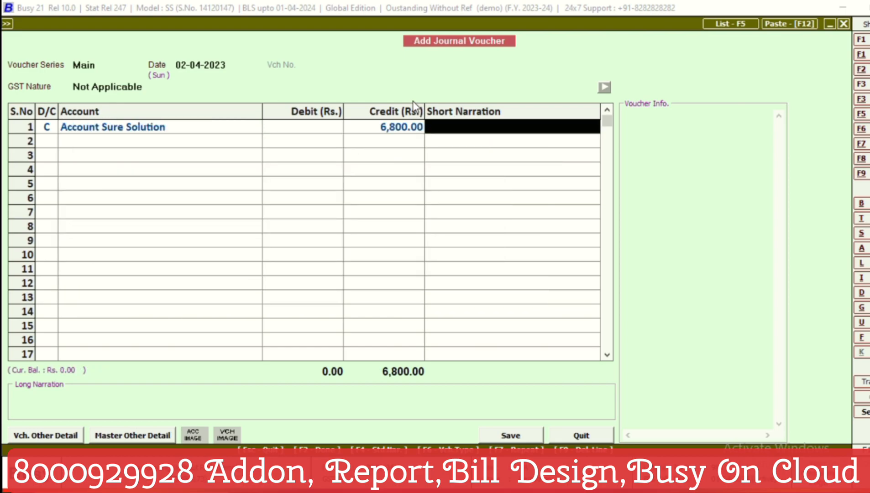
{"action": "key", "text": "Return"}
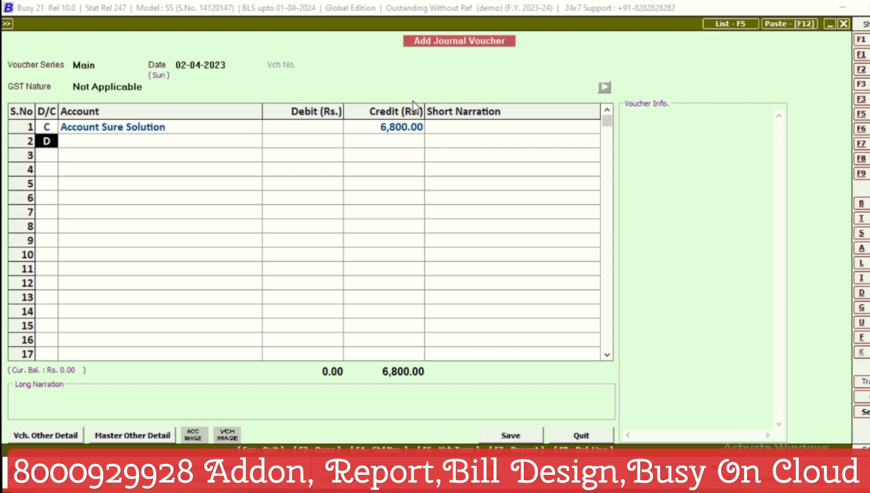
{"action": "key", "text": "Up"}
{"action": "key", "text": "Up"}
{"action": "key", "text": "Return"}
{"action": "key", "text": "Return"}
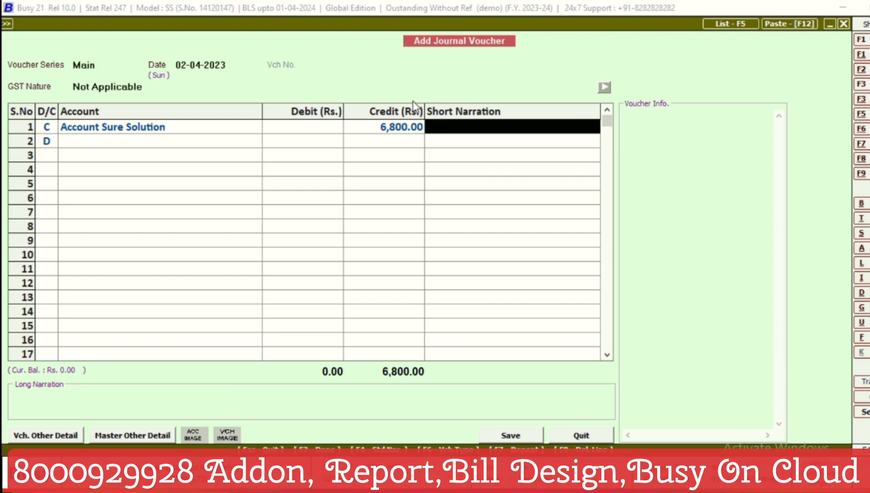
Debit Cash with the balancing amount on the second line and save the journal voucher
{"action": "key", "text": "Return"}
{"action": "key", "text": "Return"}
{"action": "type", "text": "cas"}
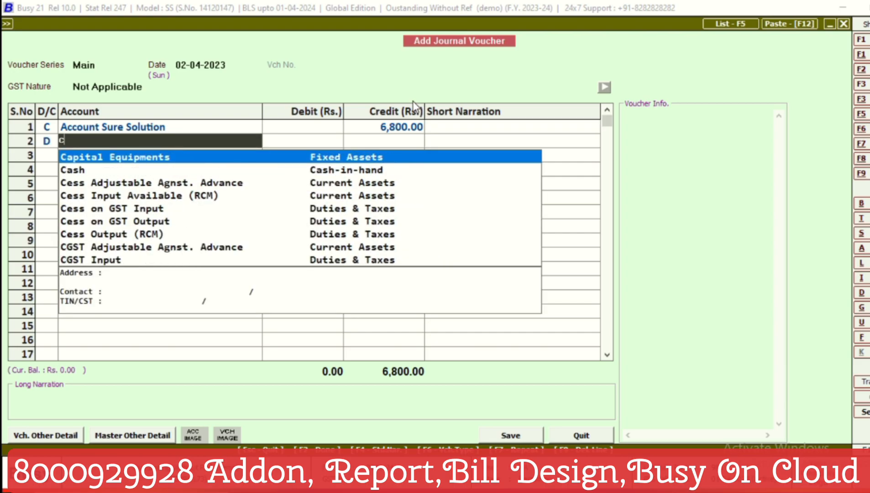
{"action": "key", "text": "Return"}
{"action": "key", "text": "Return"}
{"action": "key", "text": "Return"}
{"action": "key", "text": "Return"}
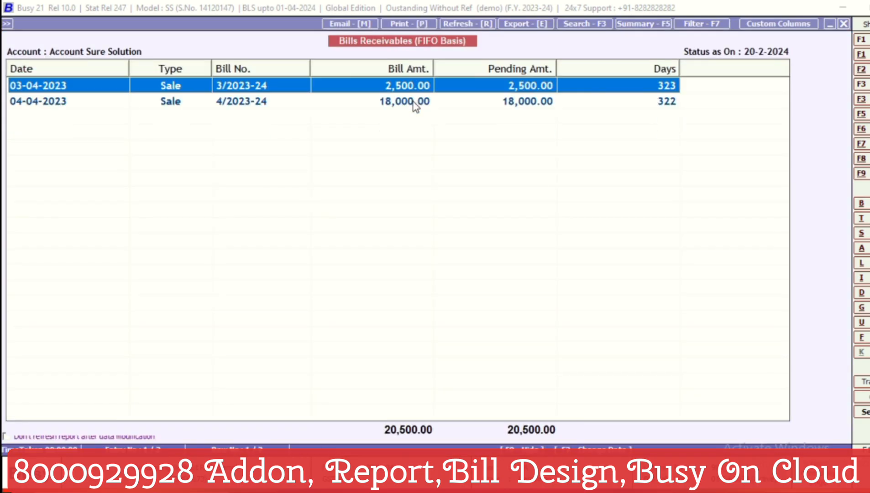
Start a new journal voucher dated 03-04-2023 and credit Account Sure Solution with 500
{"action": "left_click", "coordinate": [415, 102]}
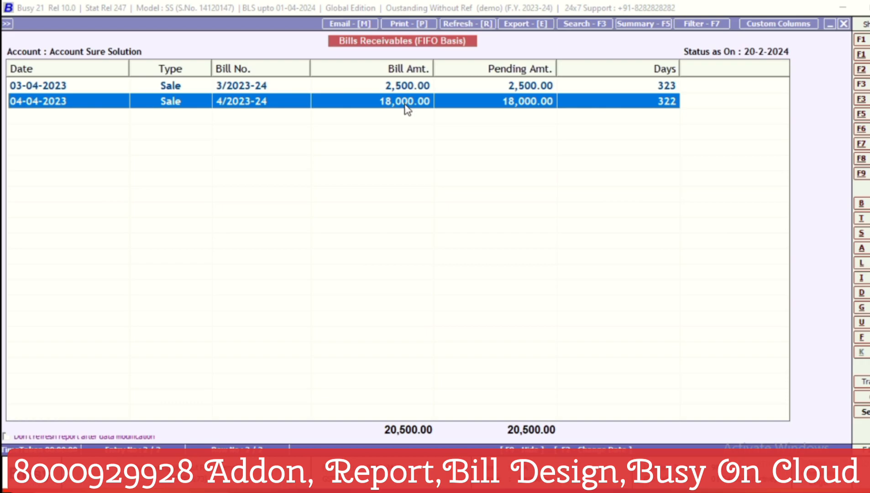
{"action": "left_click", "coordinate": [405, 86]}
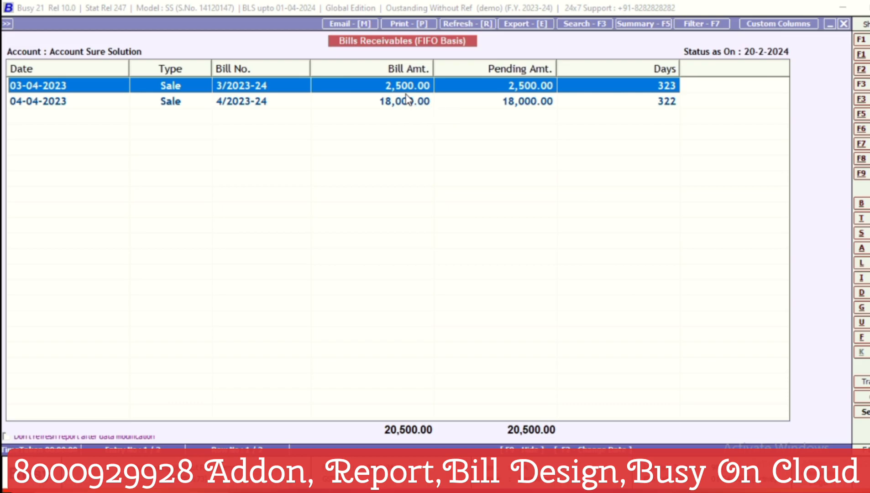
{"action": "key", "text": "Return"}
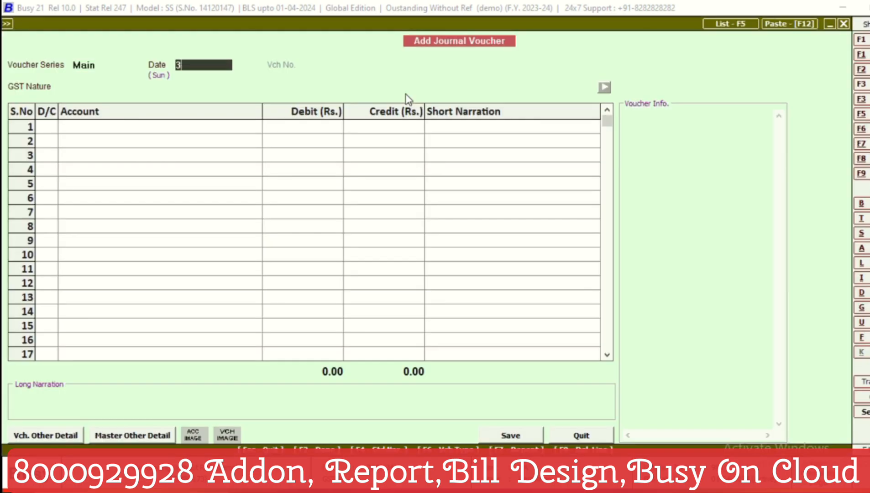
{"action": "type", "text": "c"}
{"action": "key", "text": "Return"}
{"action": "type", "text": "acc"}
{"action": "key", "text": "Return"}
{"action": "type", "text": "5000"}
{"action": "key", "text": "BackSpace"}
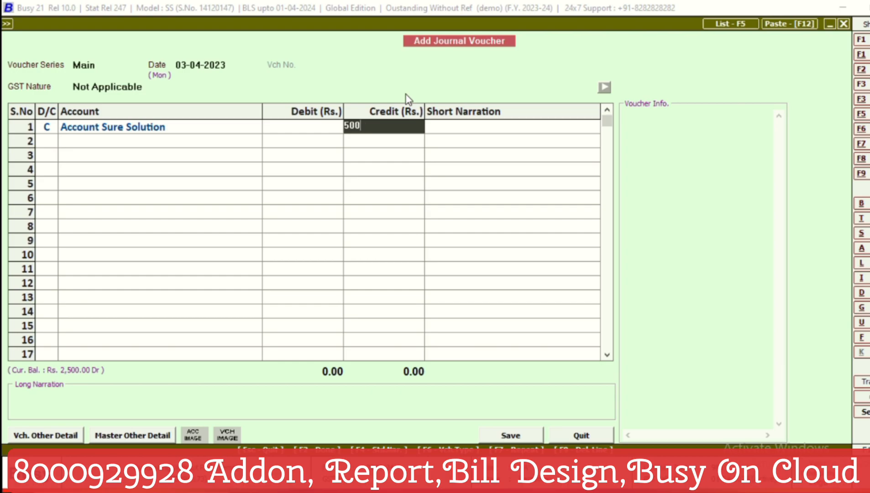
{"action": "key", "text": "Return"}
{"action": "key", "text": "Return"}
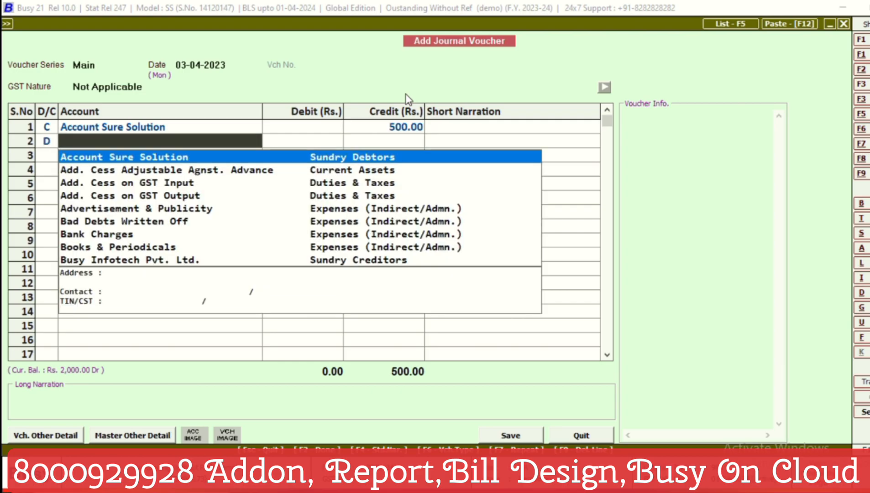
Debit Cash with 500, save the journal voucher, and check bill 3/2023-24 in the bills receivable report
{"action": "type", "text": "cas"}
{"action": "key", "text": "Return"}
{"action": "key", "text": "Return"}
{"action": "key", "text": "Return"}
{"action": "key", "text": "Return"}
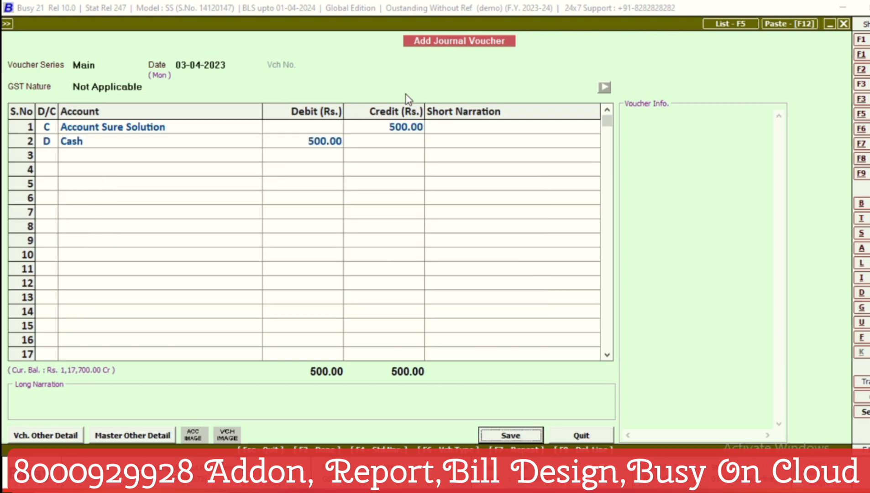
{"action": "key", "text": "Return"}
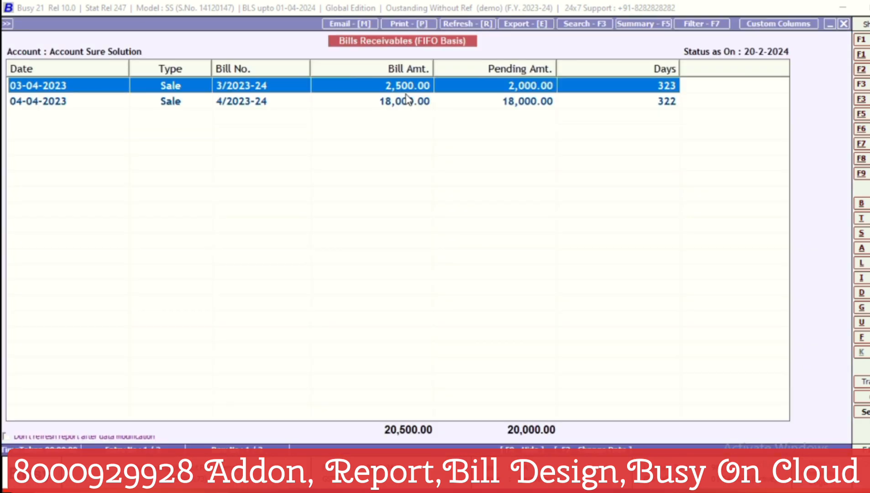
{"action": "key", "text": "Down"}
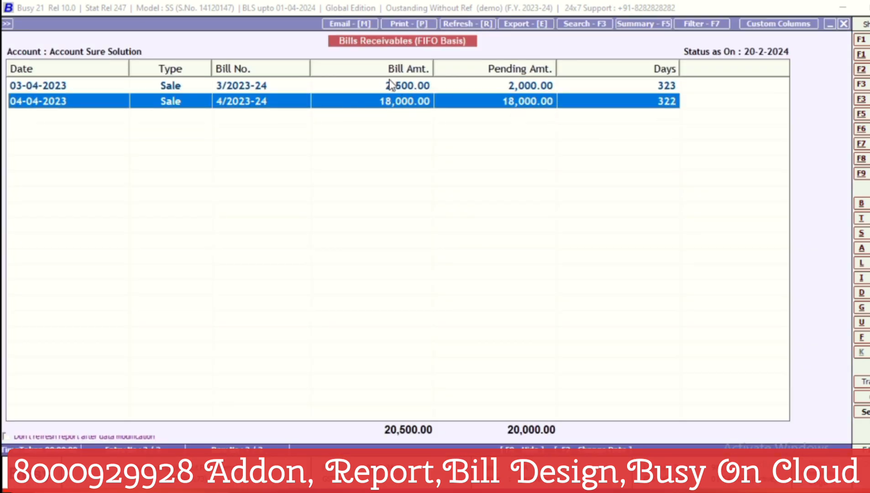
{"action": "left_click", "coordinate": [392, 86]}
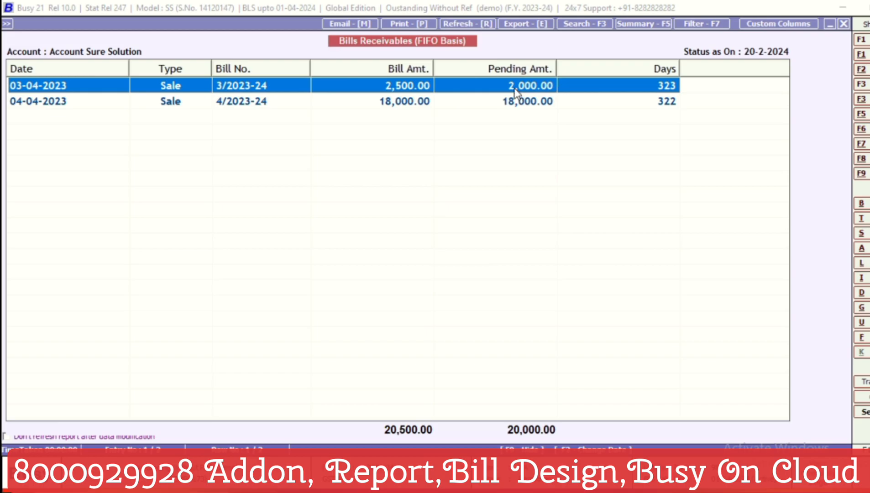